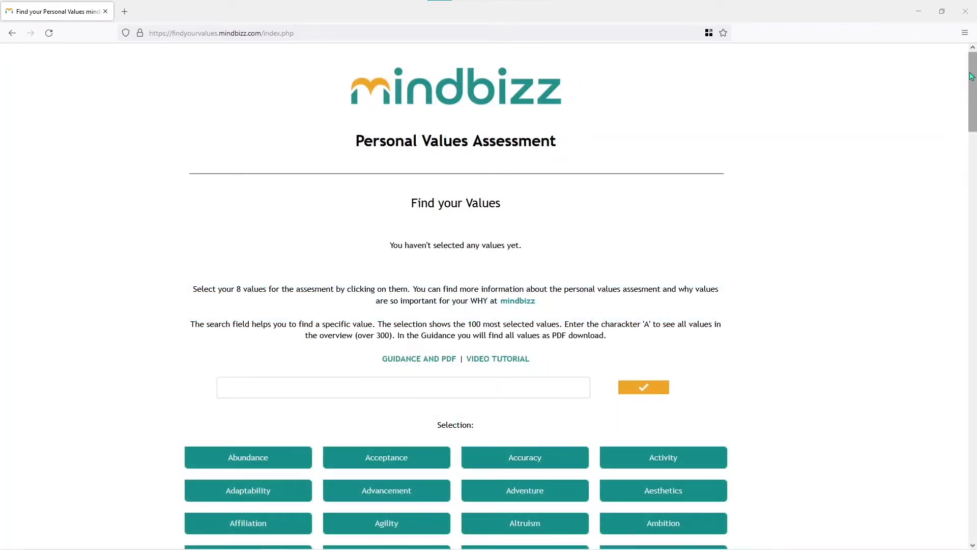
- Look through the assessment's value selection, the mindbizz home page and the Personal Values Assessment Test – FAQ page
{"action": "left_click", "coordinate": [972, 76]}
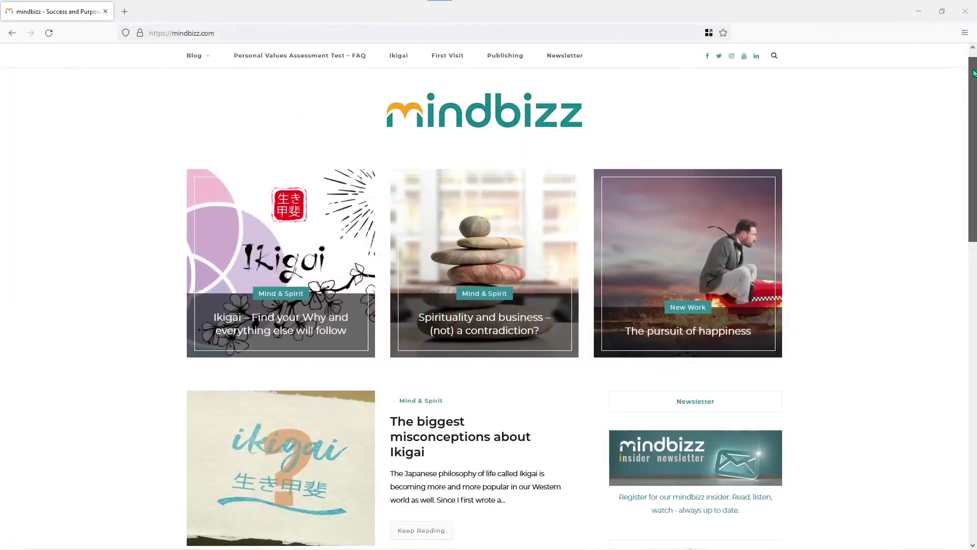
{"action": "left_click_drag", "start_coordinate": [973, 73], "coordinate": [957, 234]}
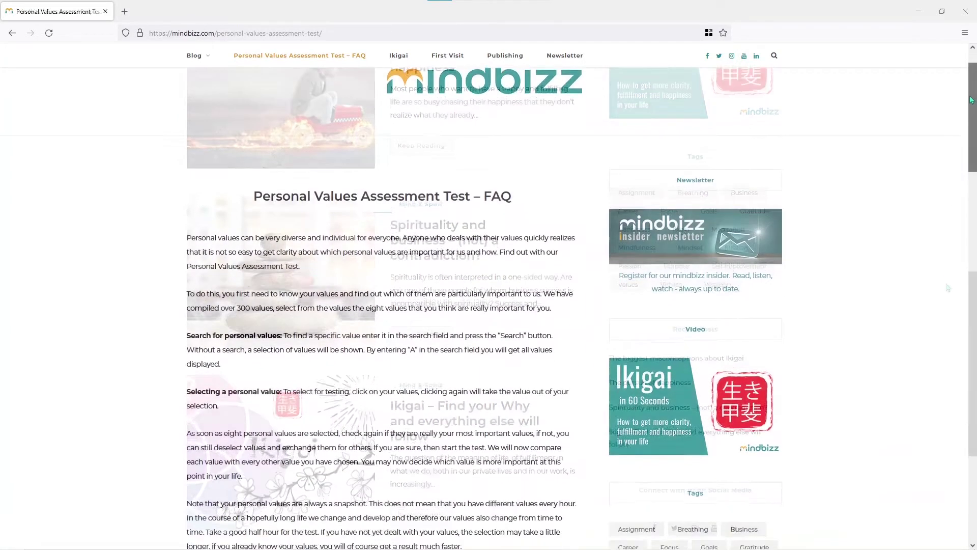
{"action": "left_click_drag", "start_coordinate": [967, 76], "coordinate": [965, 366]}
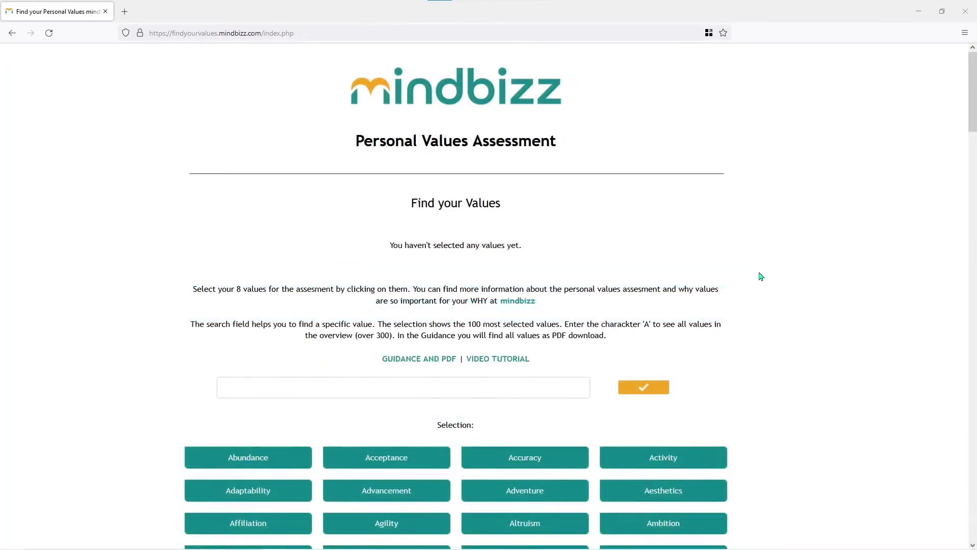
- Select the values Abundance, Adventure and Bravery, take Bravery out of the selection again, and select Authenticity
{"action": "left_click", "coordinate": [252, 463]}
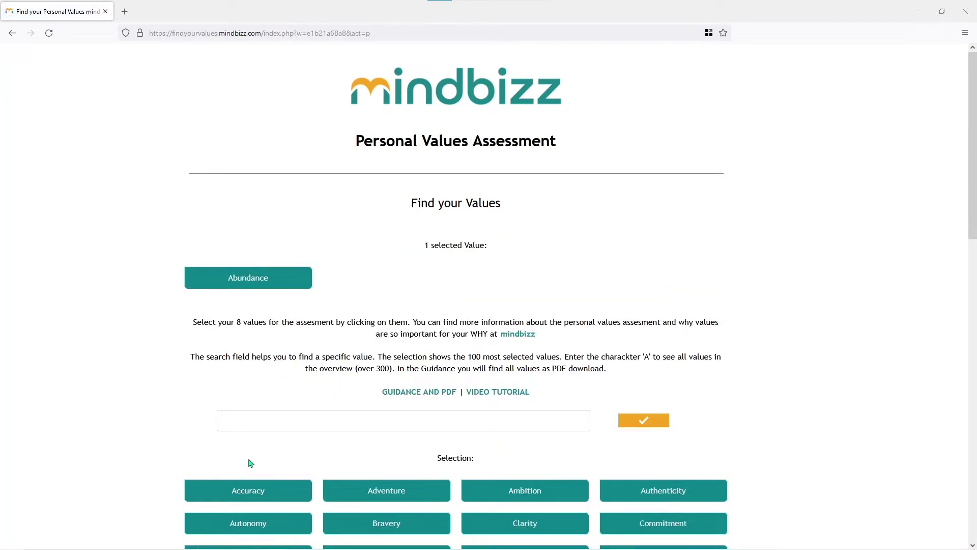
{"action": "left_click", "coordinate": [393, 497]}
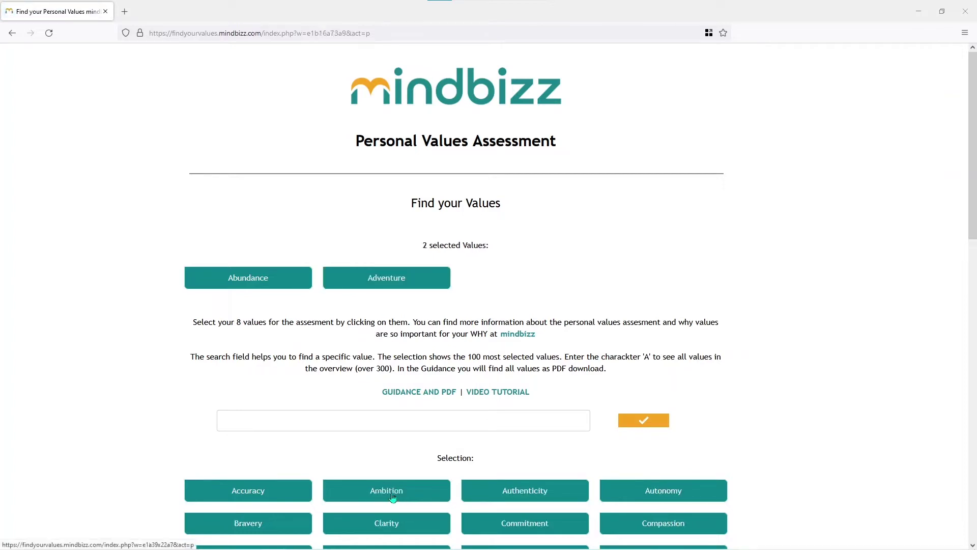
{"action": "left_click", "coordinate": [251, 524]}
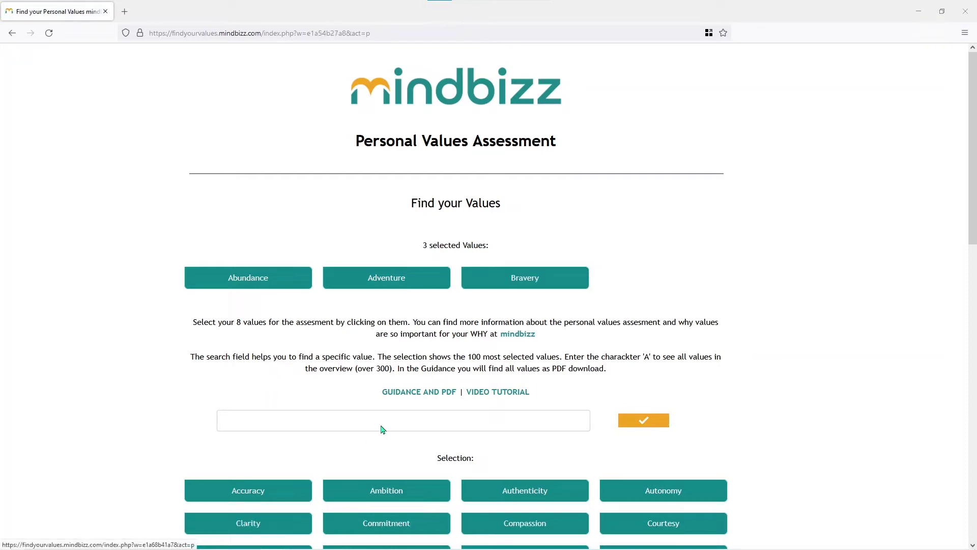
{"action": "left_click", "coordinate": [528, 283]}
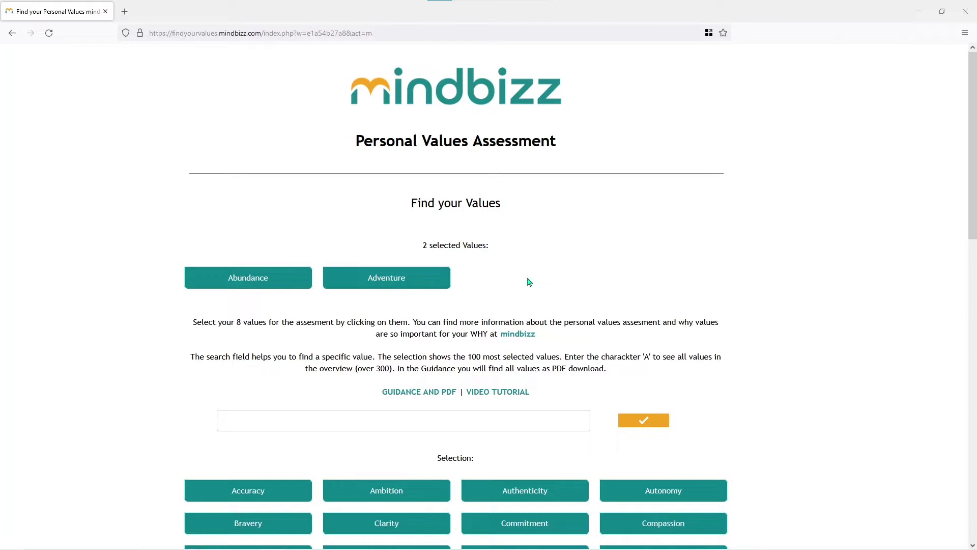
{"action": "left_click", "coordinate": [526, 492]}
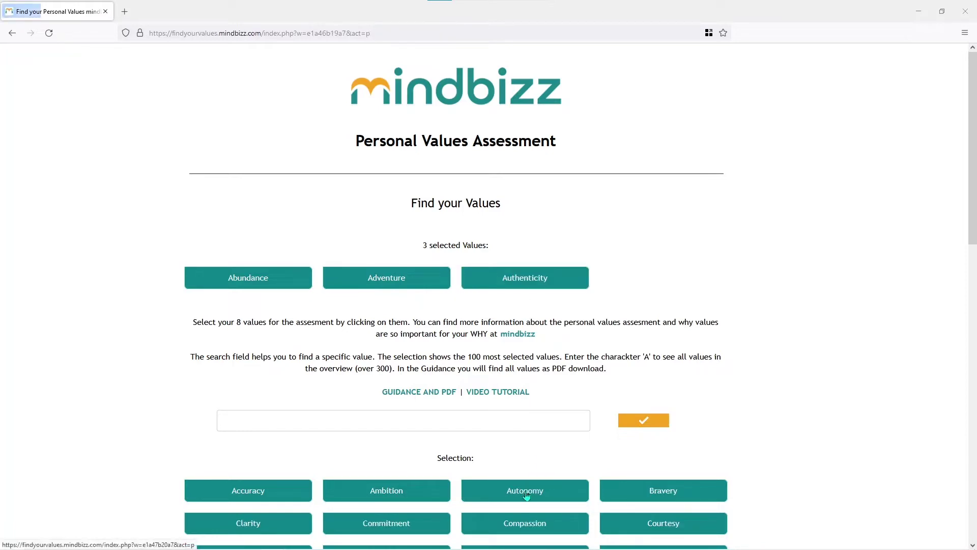
- Show all available values by searching for "A" and add Purpose to the selected values
{"action": "left_click", "coordinate": [358, 425]}
{"action": "type", "text": "A"}
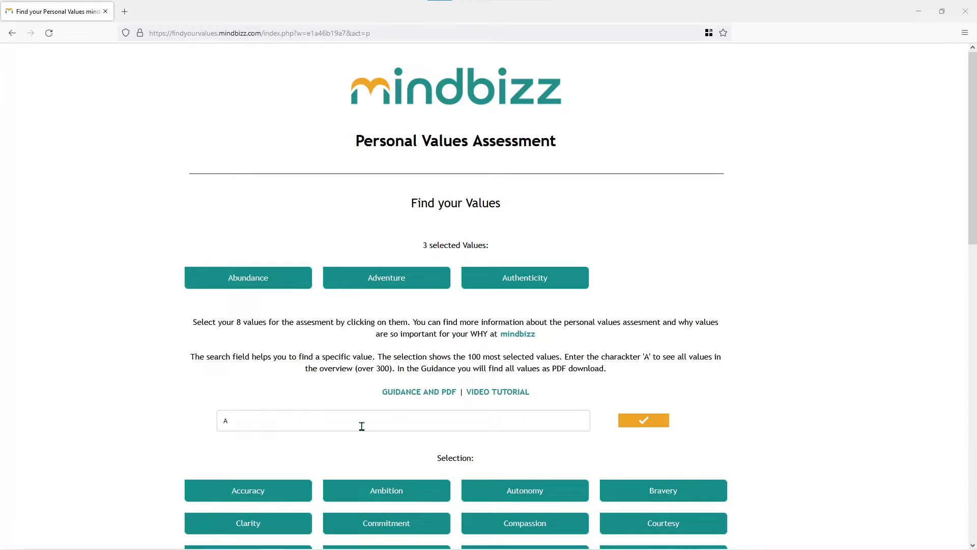
{"action": "left_click", "coordinate": [642, 423]}
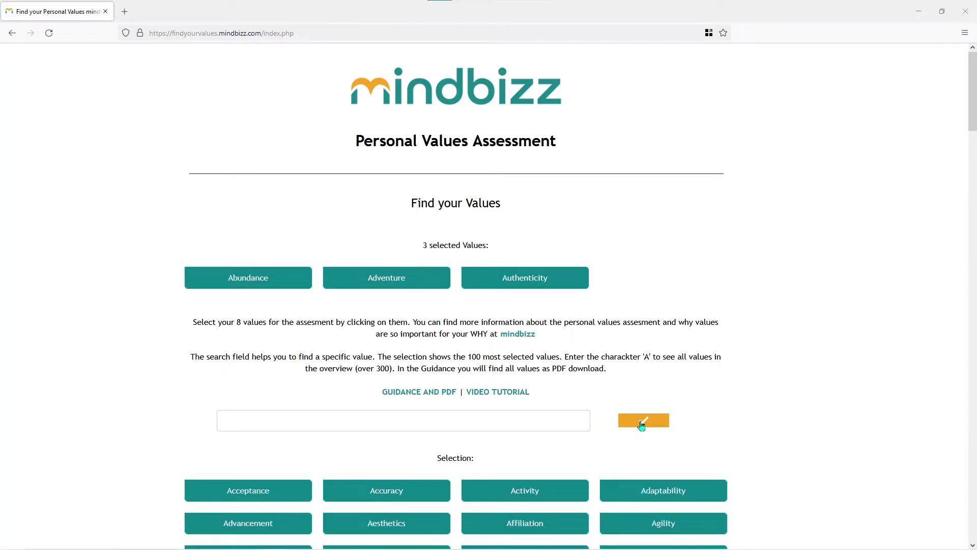
{"action": "left_click_drag", "start_coordinate": [973, 82], "coordinate": [974, 203]}
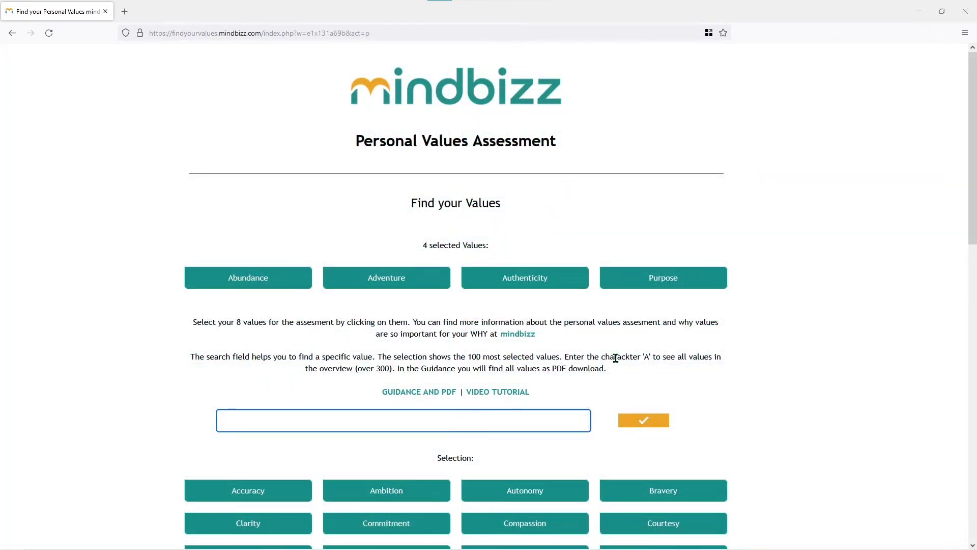
- Search for "gratitude" and select Gratitude, and complete the eight values with Creativity, Fitness and Happiness
{"action": "type", "text": "gratitude"}
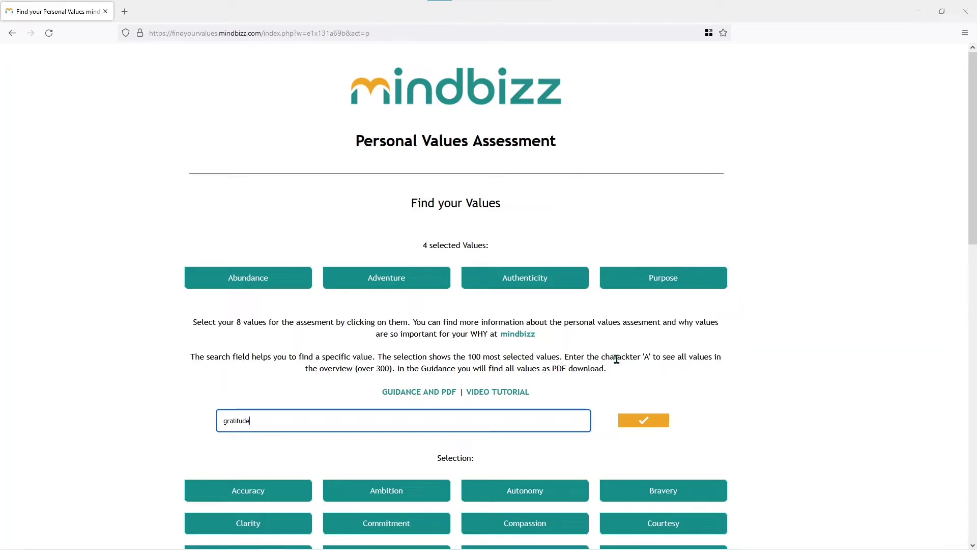
{"action": "left_click", "coordinate": [645, 421]}
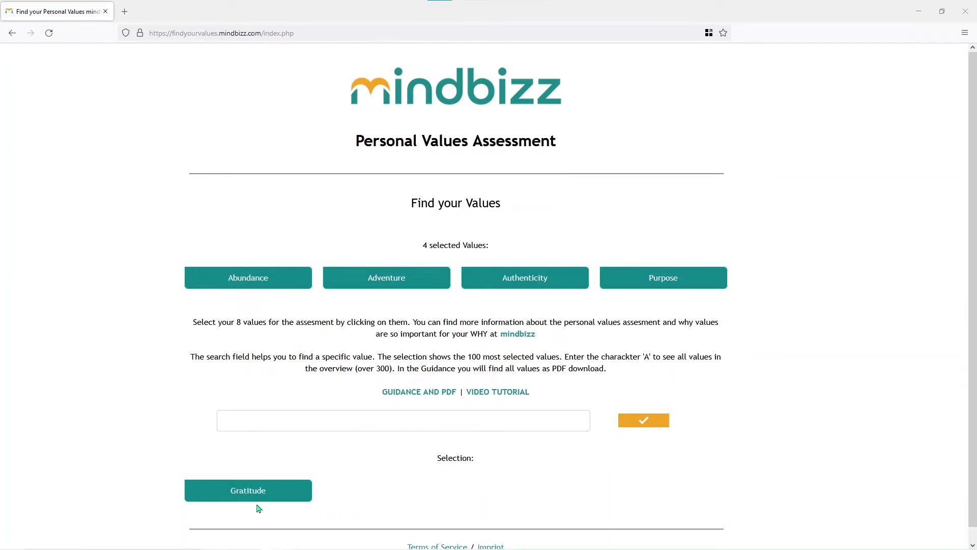
{"action": "left_click", "coordinate": [249, 494]}
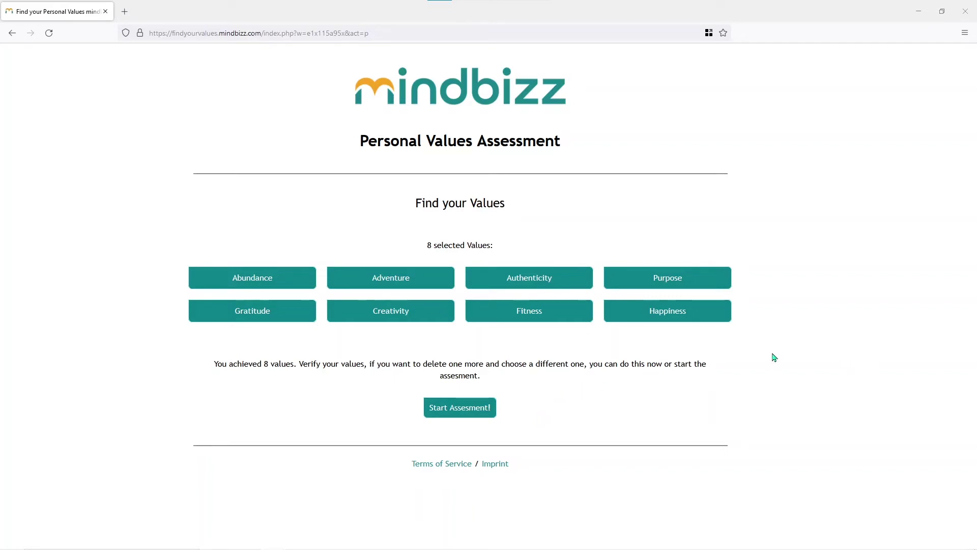
- Remove Adventure from the eight selected values and add it back
{"action": "left_click", "coordinate": [399, 280]}
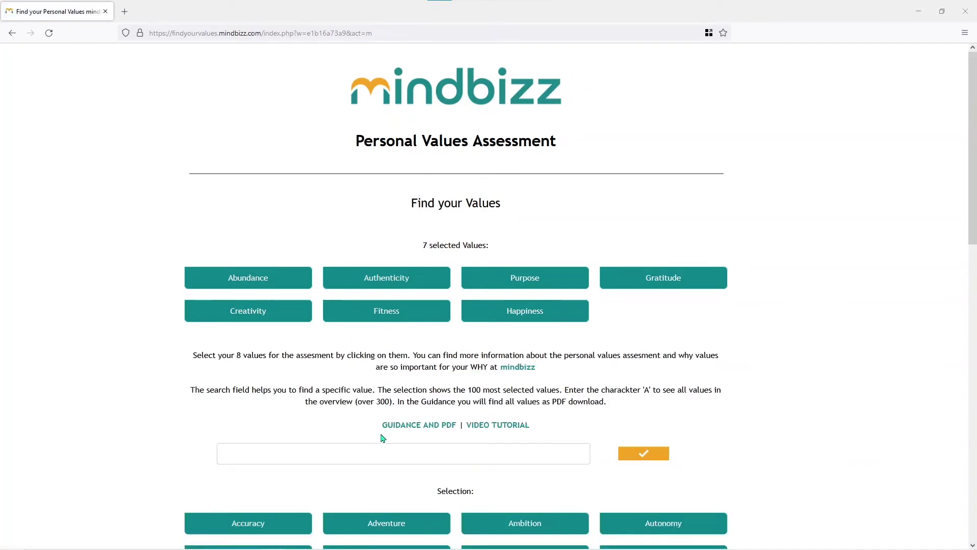
{"action": "left_click", "coordinate": [380, 528]}
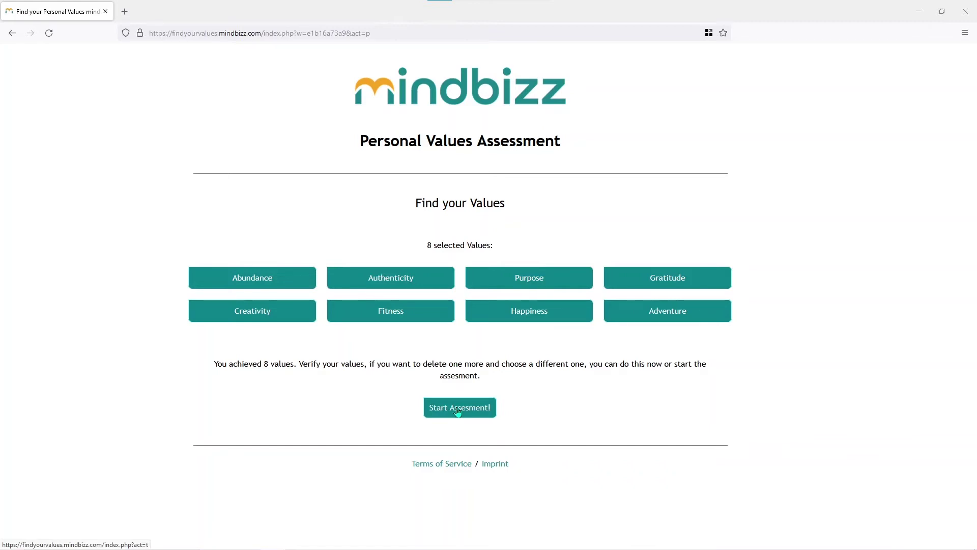
- Start the assessment and choose Purpose over Authenticity, Purpose over Creativity, and Adventure over Abundance
{"action": "left_click", "coordinate": [458, 409]}
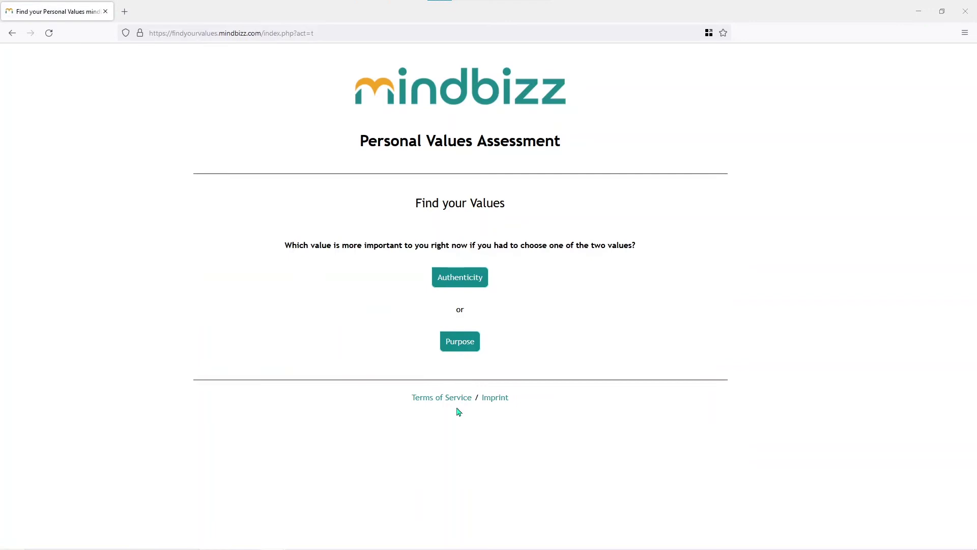
{"action": "left_click", "coordinate": [458, 343]}
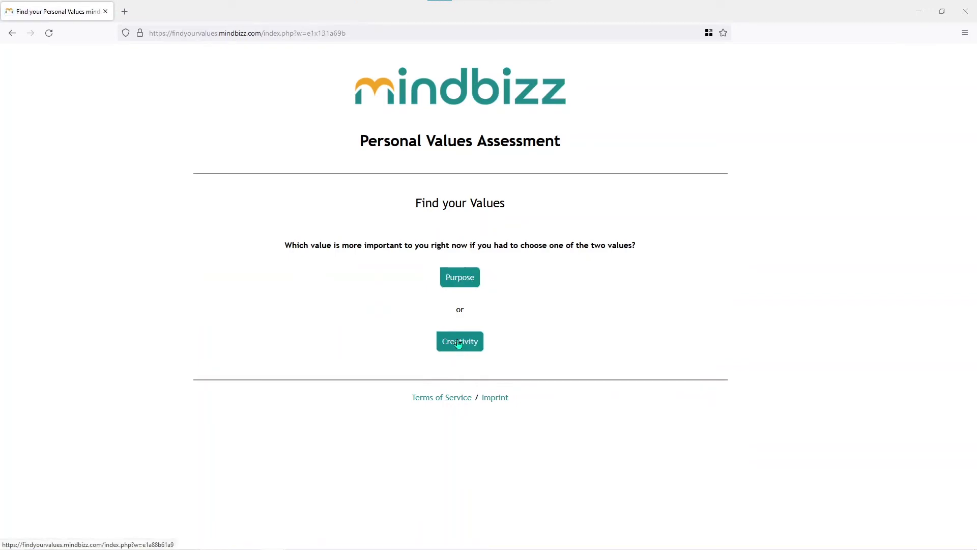
{"action": "left_click", "coordinate": [460, 281]}
{"action": "left_click", "coordinate": [460, 281]}
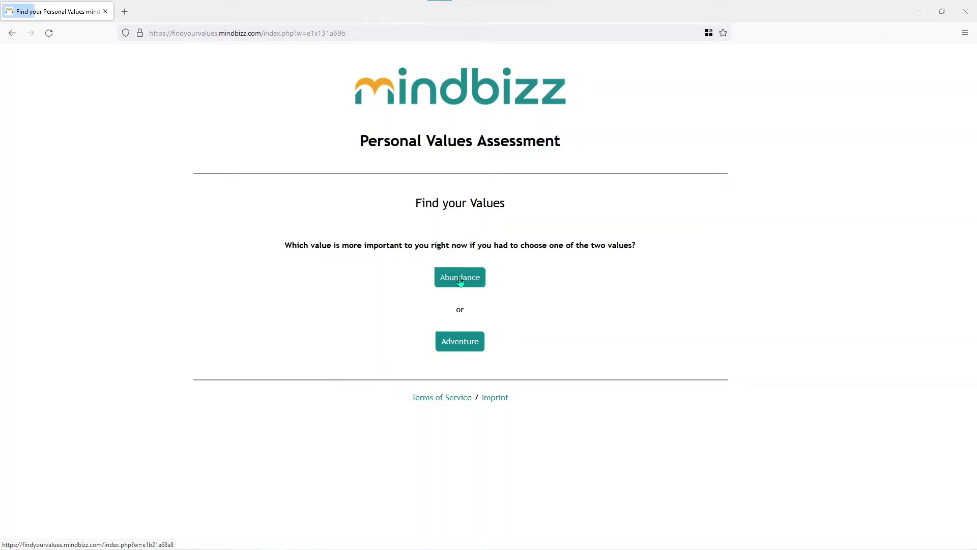
{"action": "left_click", "coordinate": [457, 347]}
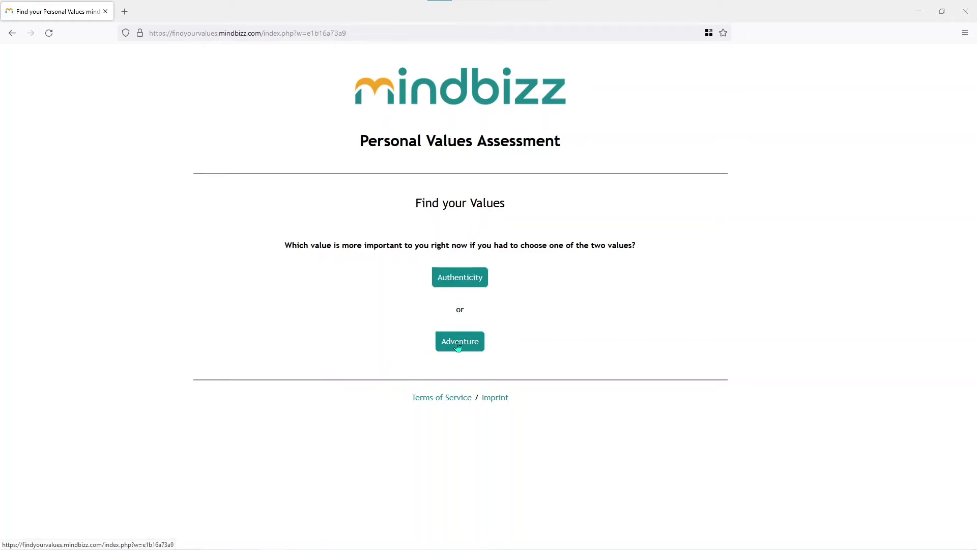
- Choose Authenticity over Adventure, Happiness over Authenticity, Adventure over Fitness, and Authenticity over Fitness in the value comparisons
{"action": "left_click", "coordinate": [458, 284]}
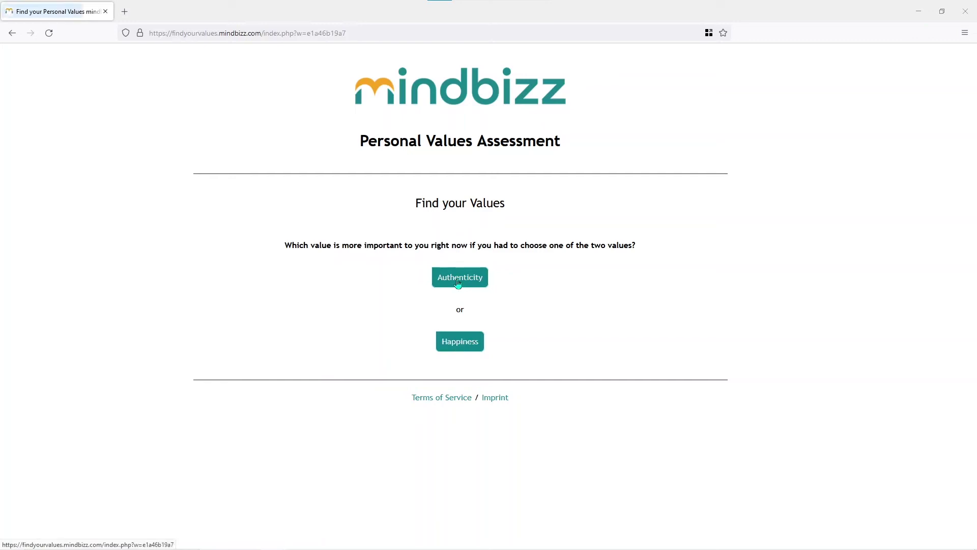
{"action": "left_click", "coordinate": [459, 344]}
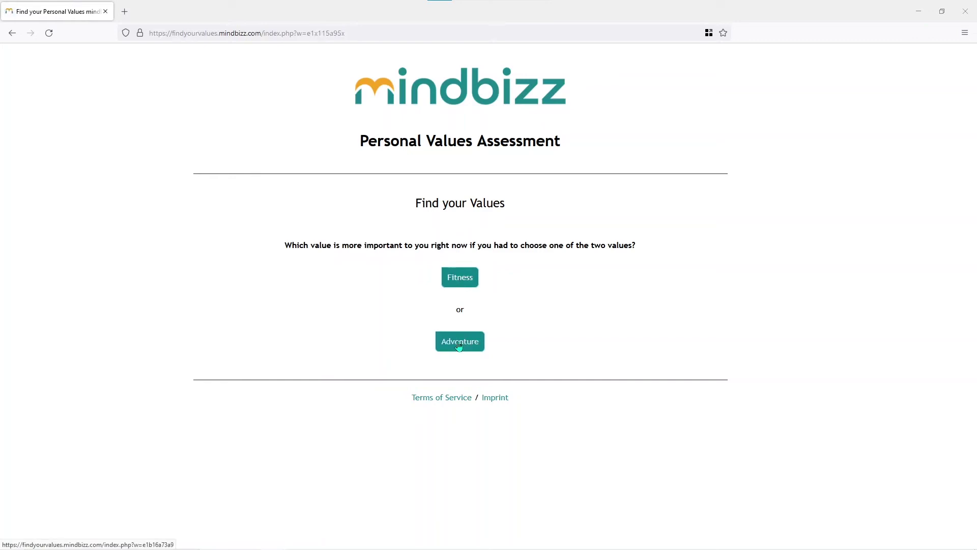
{"action": "left_click", "coordinate": [459, 344]}
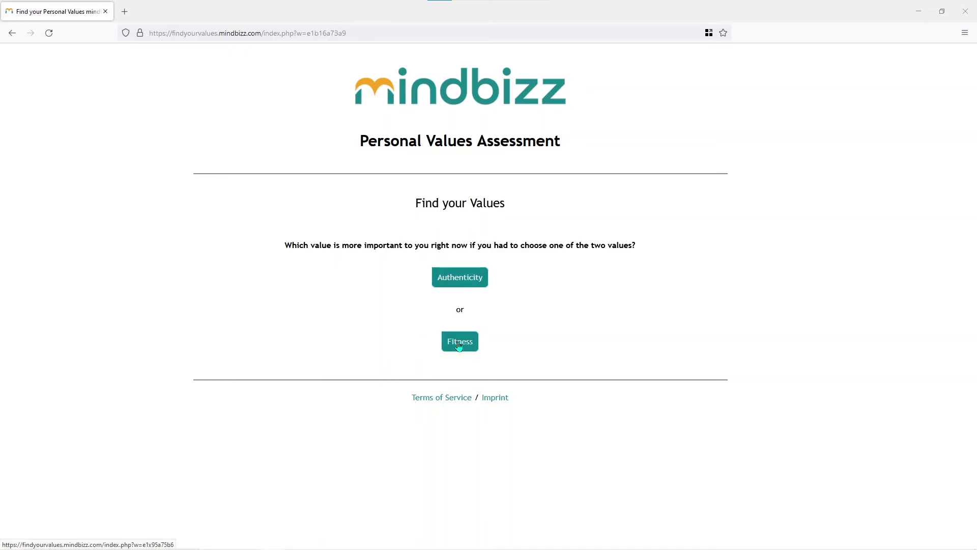
{"action": "left_click", "coordinate": [458, 284]}
- Choose Gratitude over Abundance and Purpose over Abundance, and answer the remaining value comparisons to finish the assessment
{"action": "left_click", "coordinate": [459, 279]}
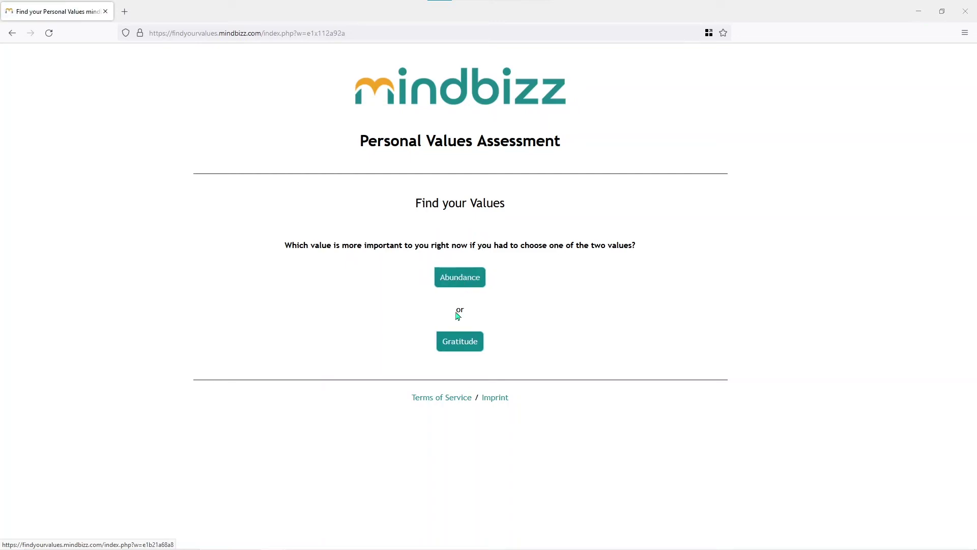
{"action": "left_click", "coordinate": [456, 343]}
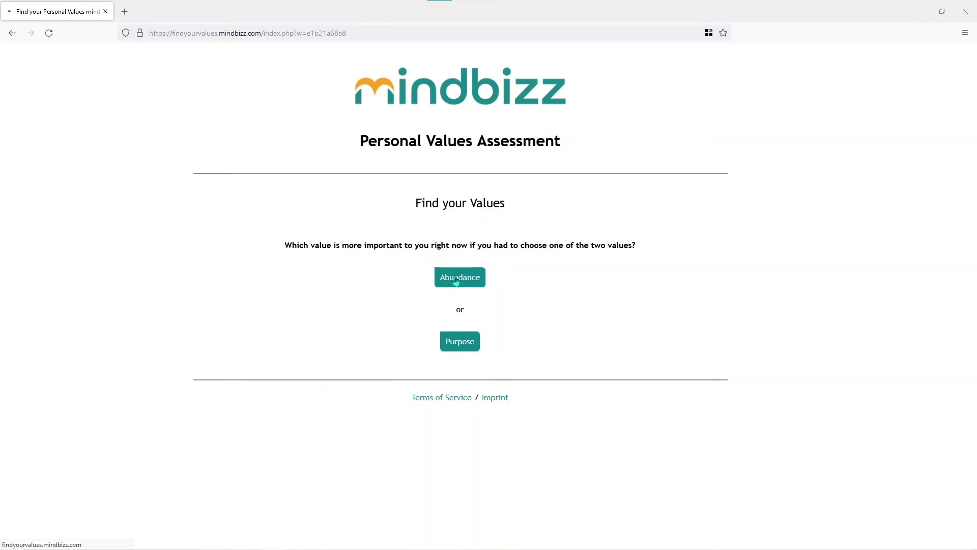
{"action": "left_click", "coordinate": [458, 344]}
{"action": "left_click", "coordinate": [457, 345]}
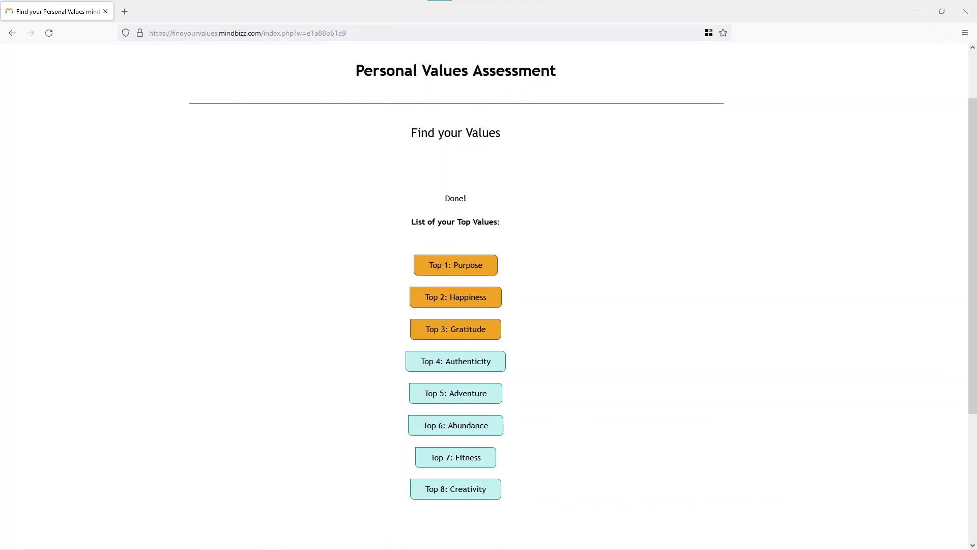
- Capture a screen snip of the complete list of top values, from Top 1 to Top 8
{"action": "key", "text": "super+shift+s"}
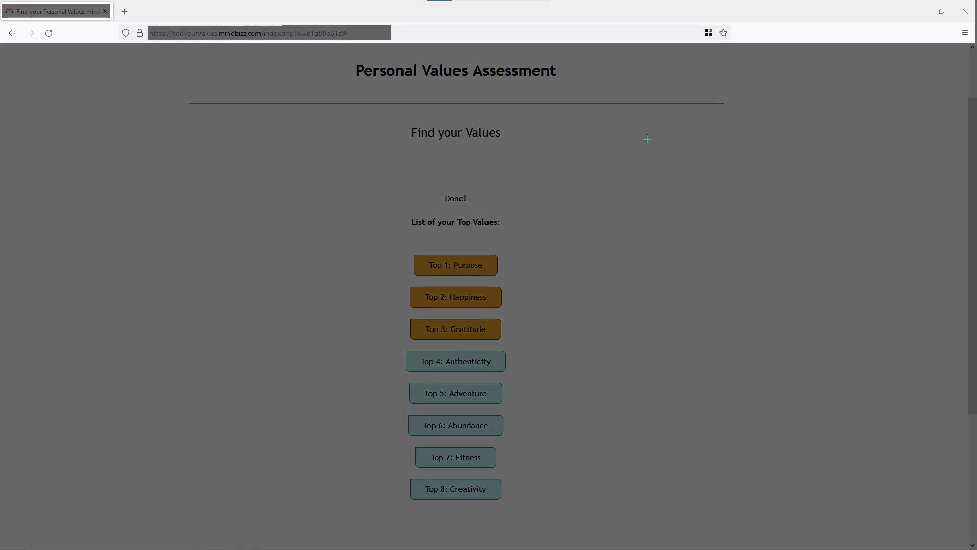
{"action": "left_click_drag", "start_coordinate": [314, 177], "coordinate": [587, 523]}
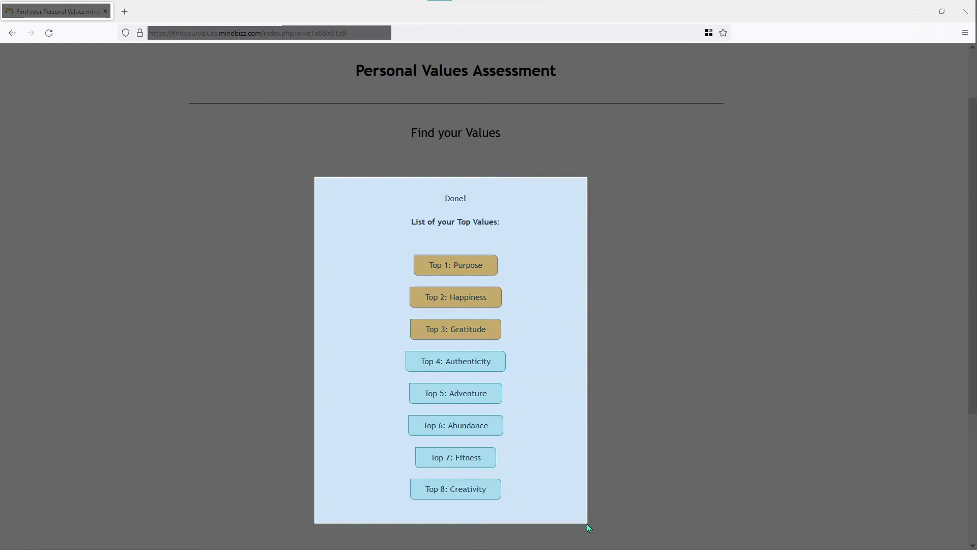